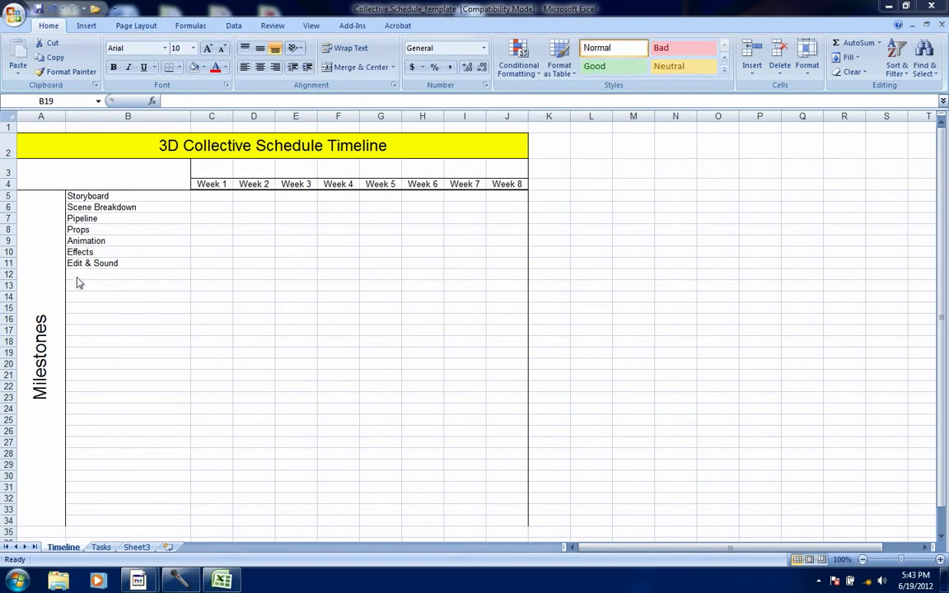
Add the milestones "Revisions" in B12 and "Delivery" in B13, below "Edit & Sound"
left_click(75, 274)
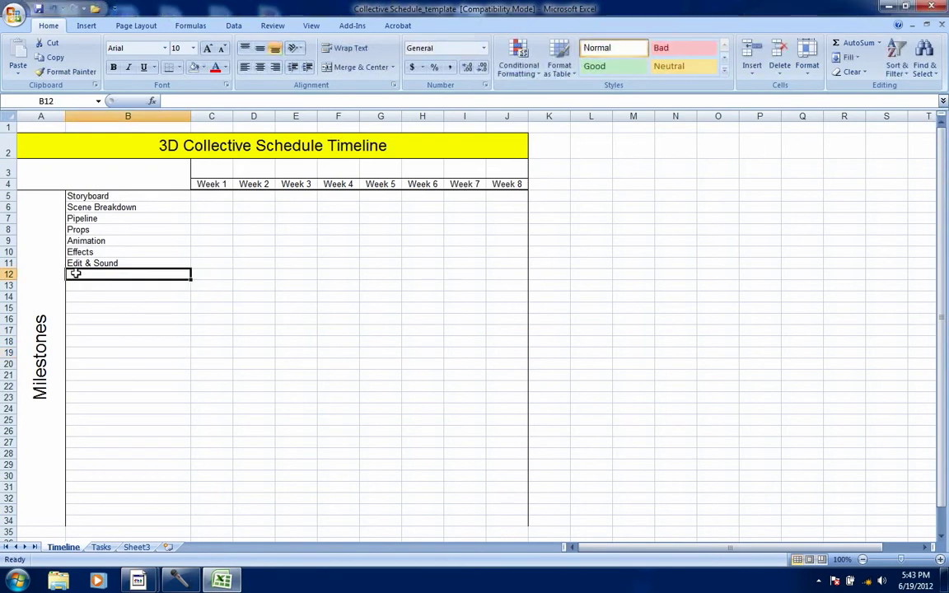
type("Revisions")
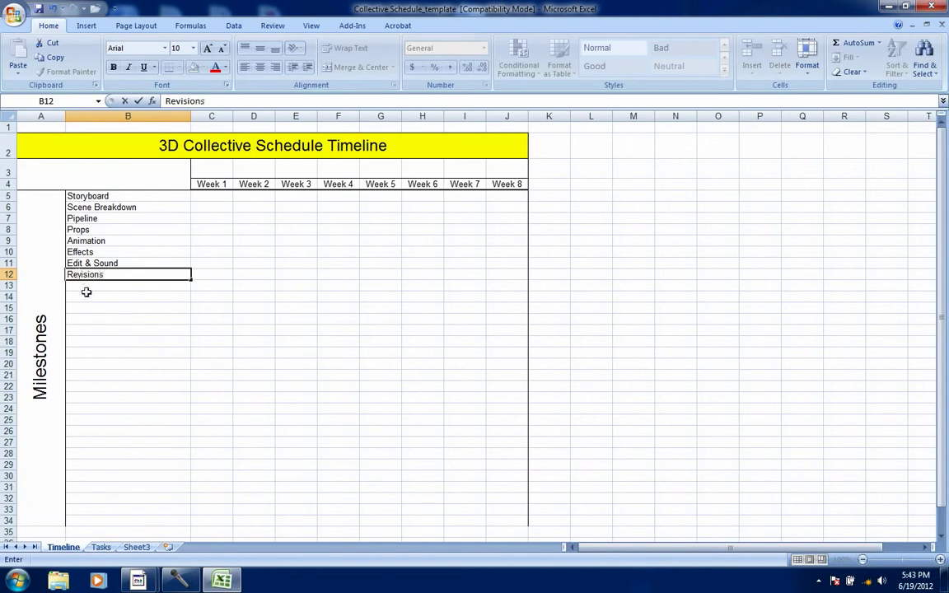
left_click(85, 286)
type("De")
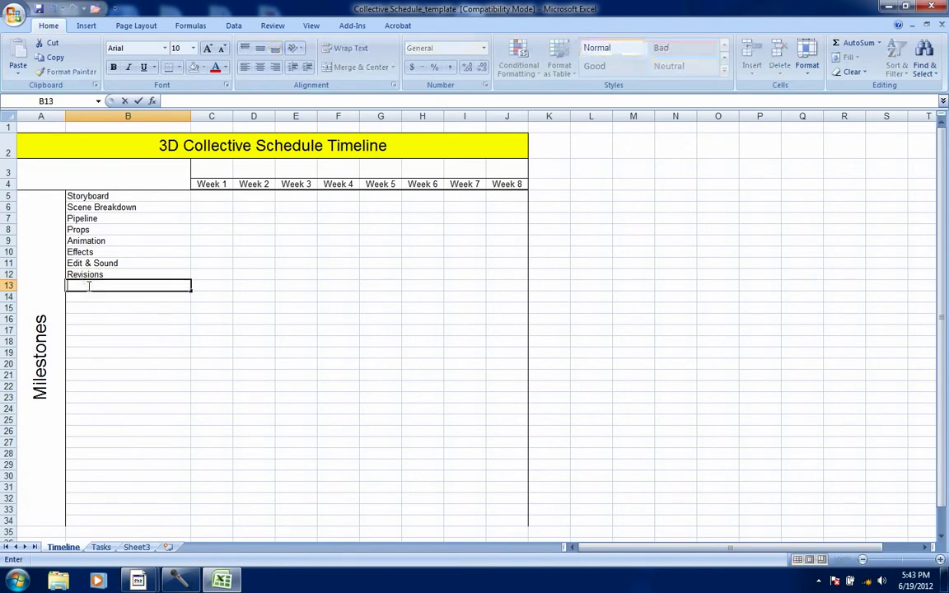
type("livery")
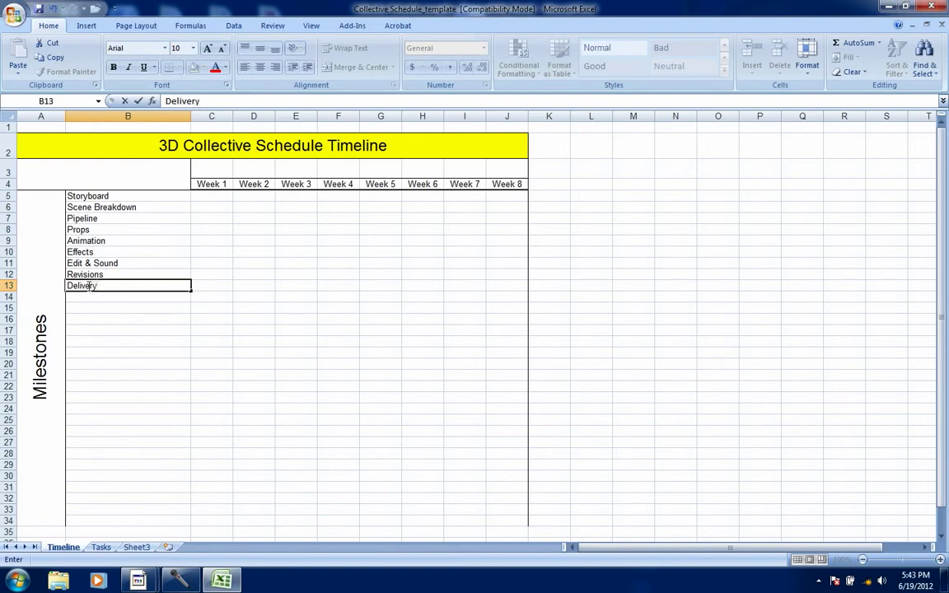
left_click(110, 305)
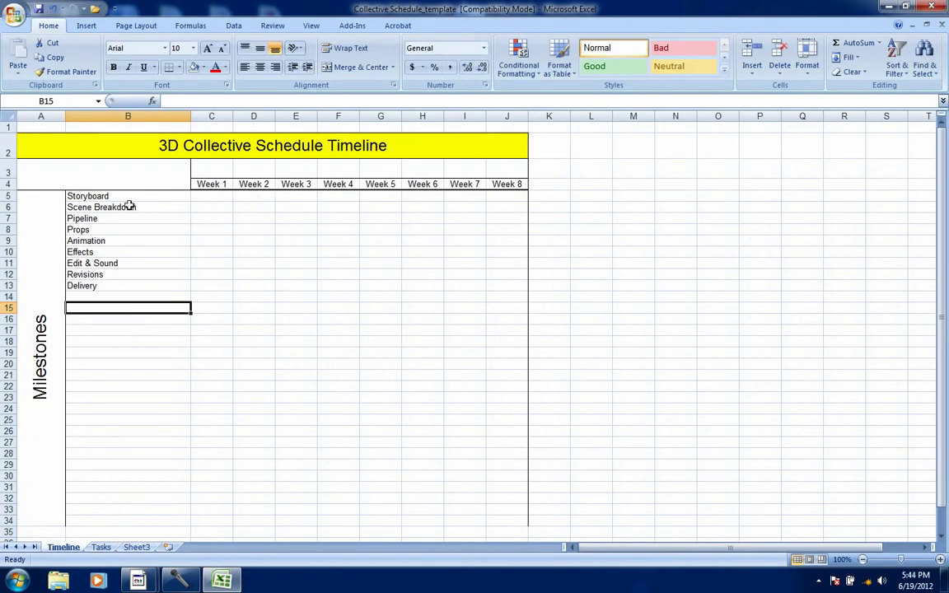
Fill the Storyboard row's cells for Week 1 and Week 2 with dark blue
left_click_drag(200, 198, 250, 198)
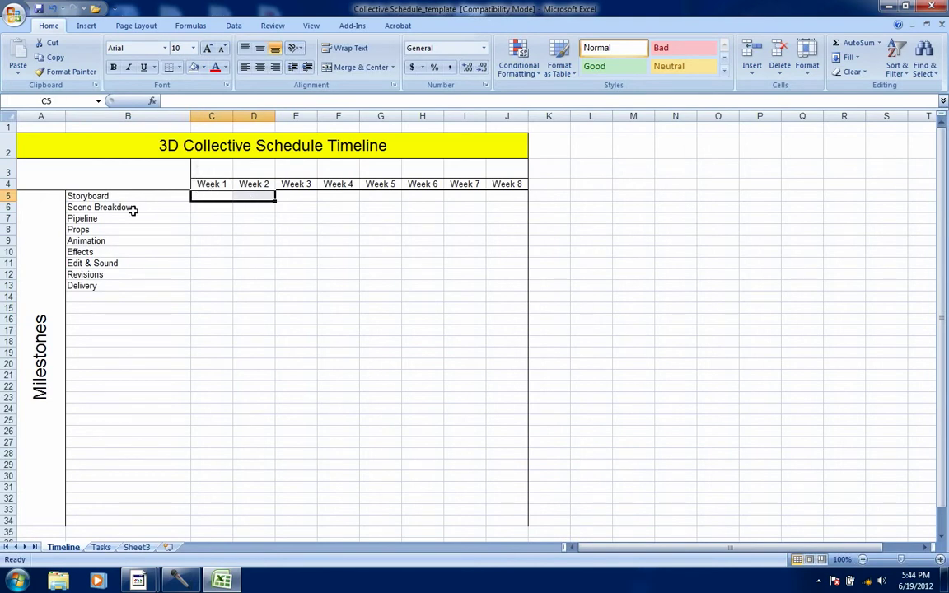
left_click(203, 69)
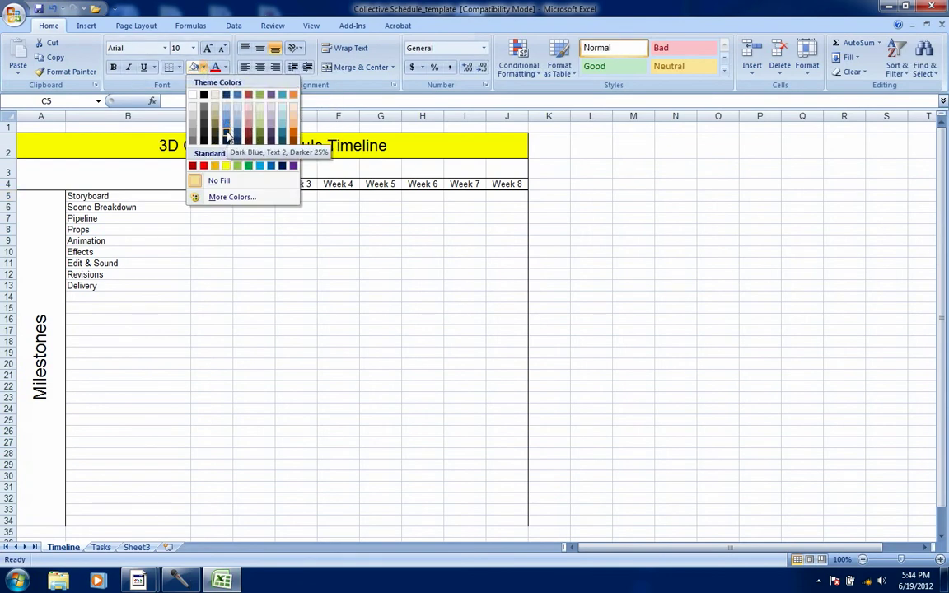
left_click(226, 136)
left_click(271, 249)
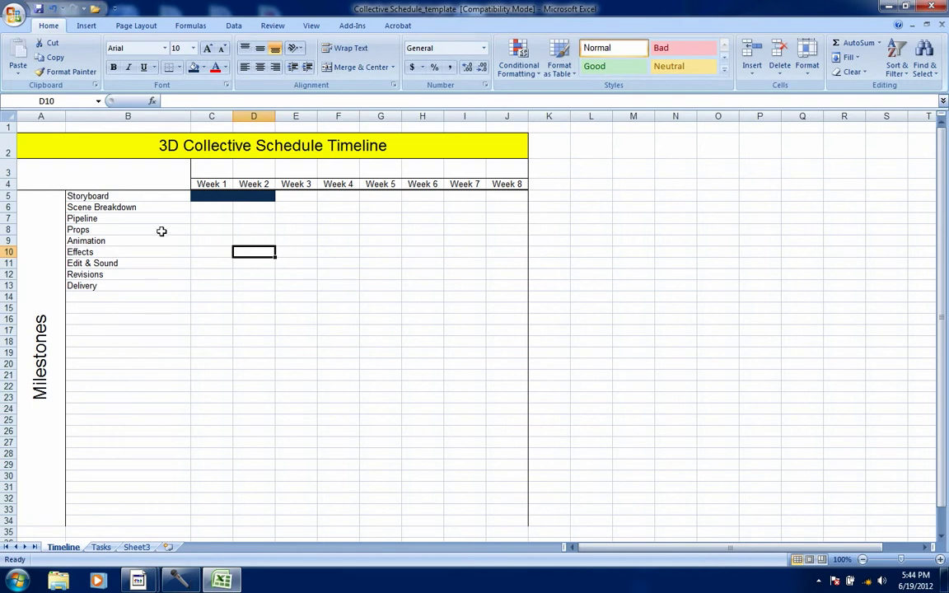
Fill the Scene Breakdown row's Week 2 cell with a medium blue
left_click(254, 210)
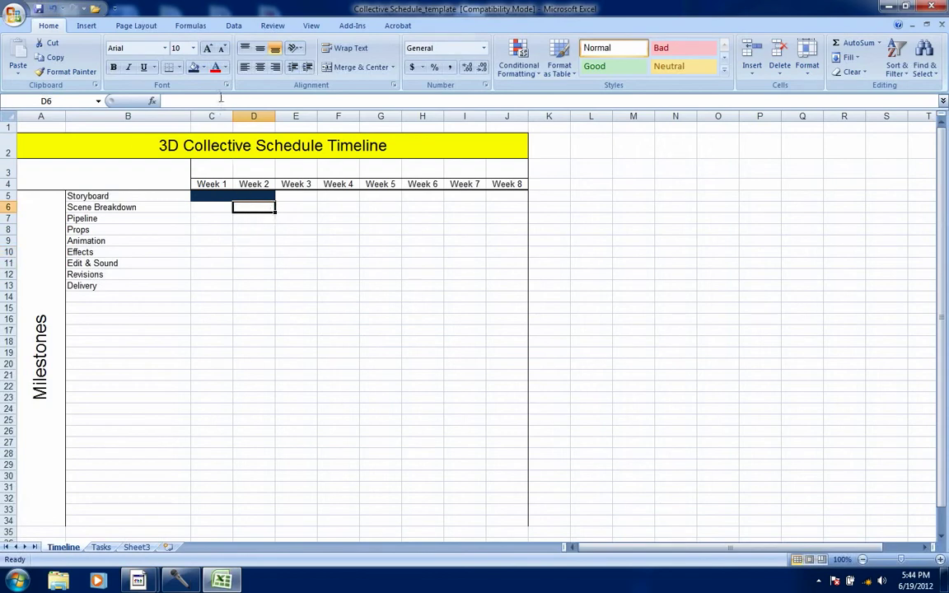
left_click(204, 68)
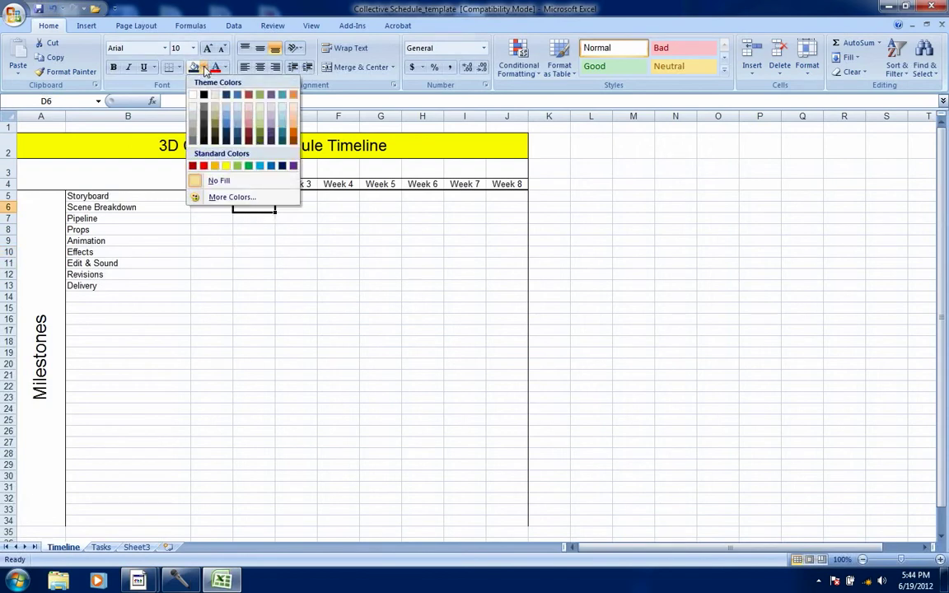
left_click(237, 95)
left_click(297, 283)
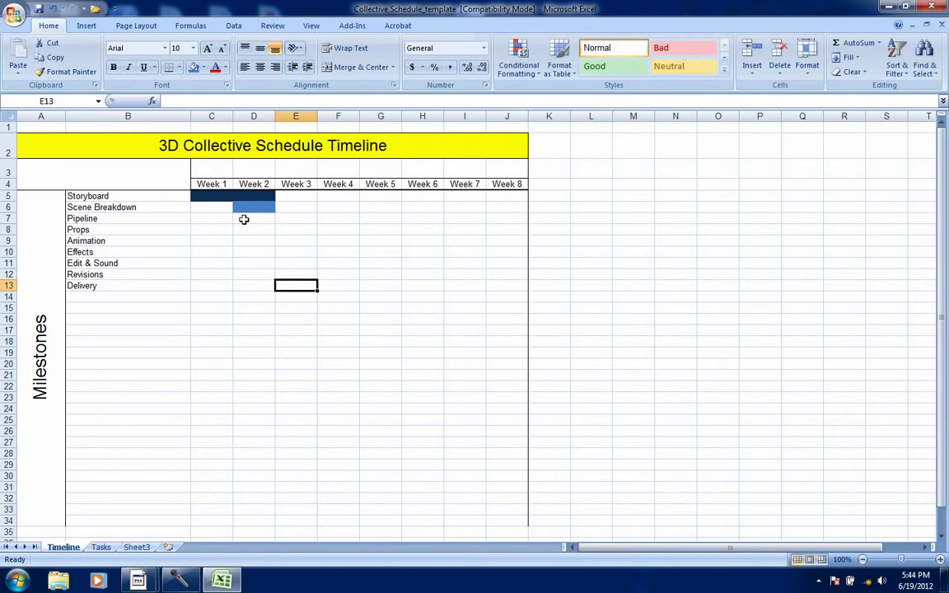
Fill the Pipeline row's cells for Week 2 and Week 3 with light red
left_click_drag(244, 219, 286, 215)
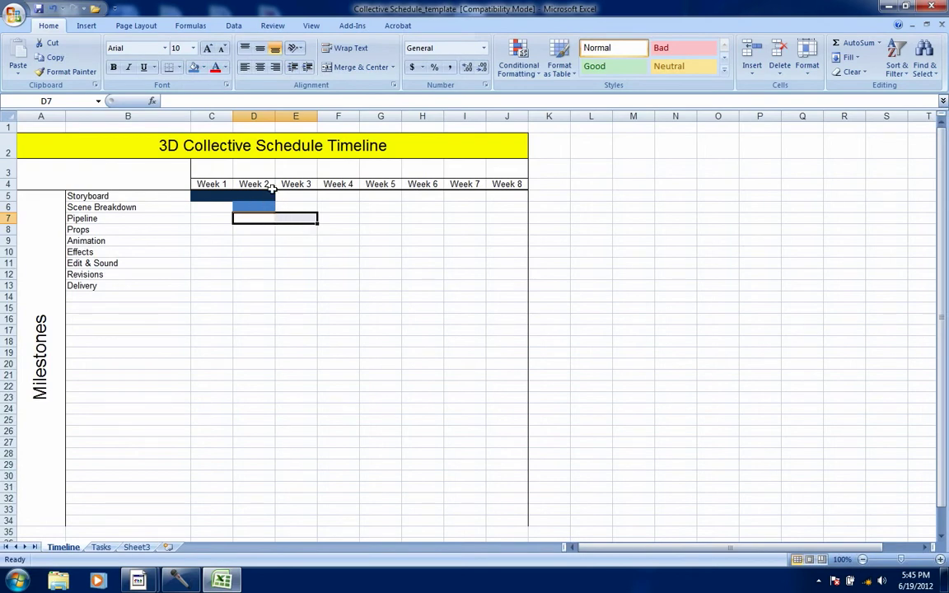
left_click(203, 68)
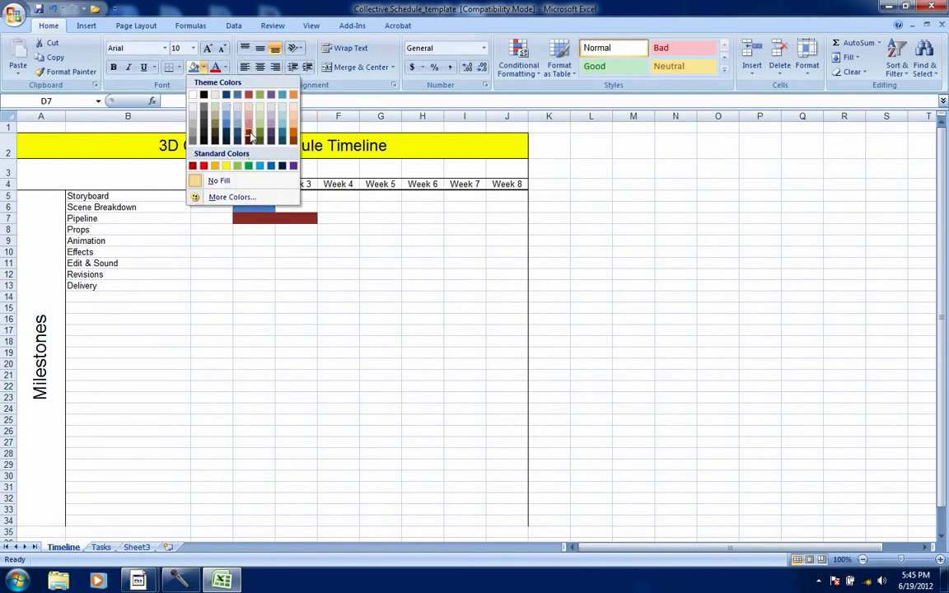
left_click(249, 117)
left_click(319, 299)
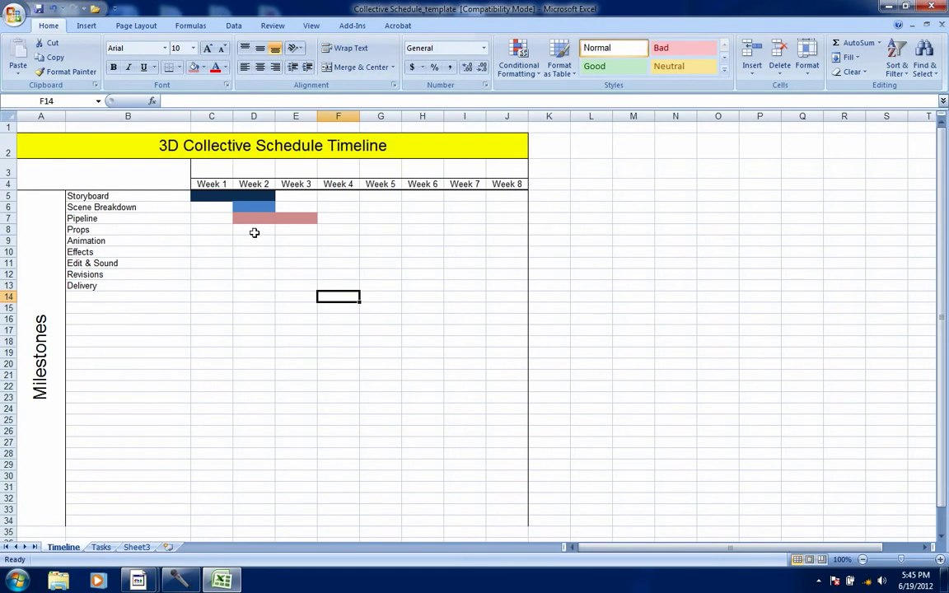
Fill the Props row's cells from Week 2 through Week 6 with dark olive green
left_click_drag(255, 229, 413, 229)
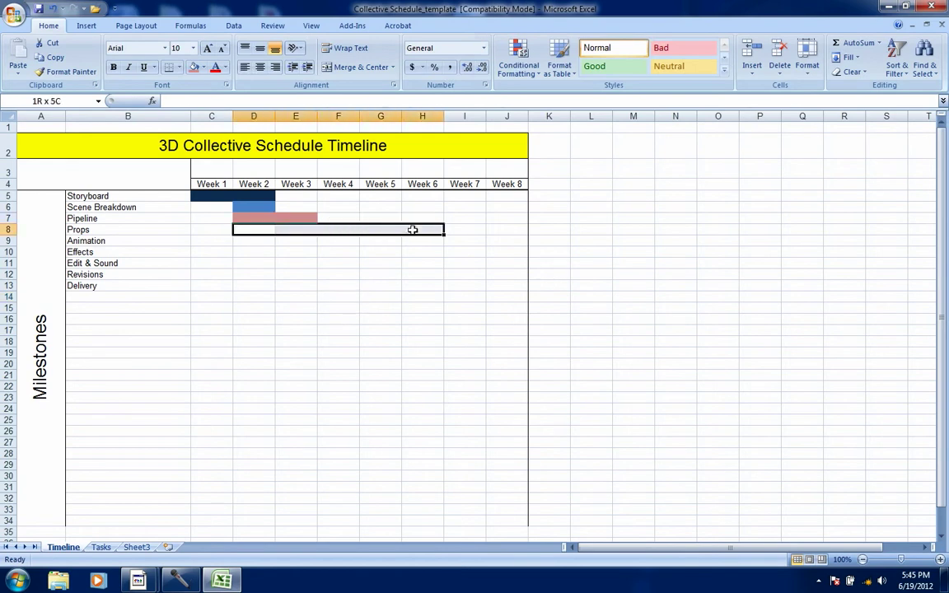
left_click_drag(413, 230, 411, 231)
left_click(204, 71)
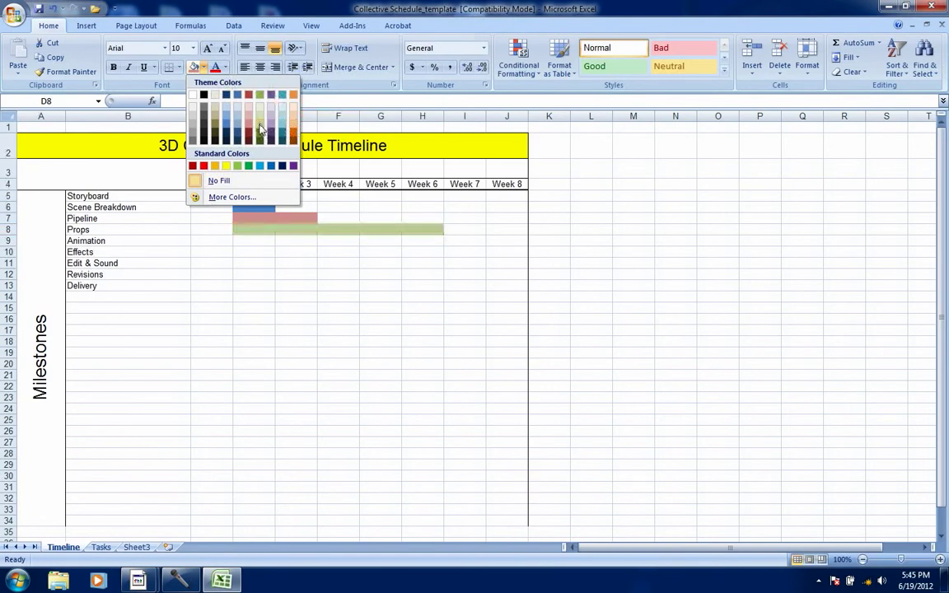
left_click(260, 136)
left_click(340, 307)
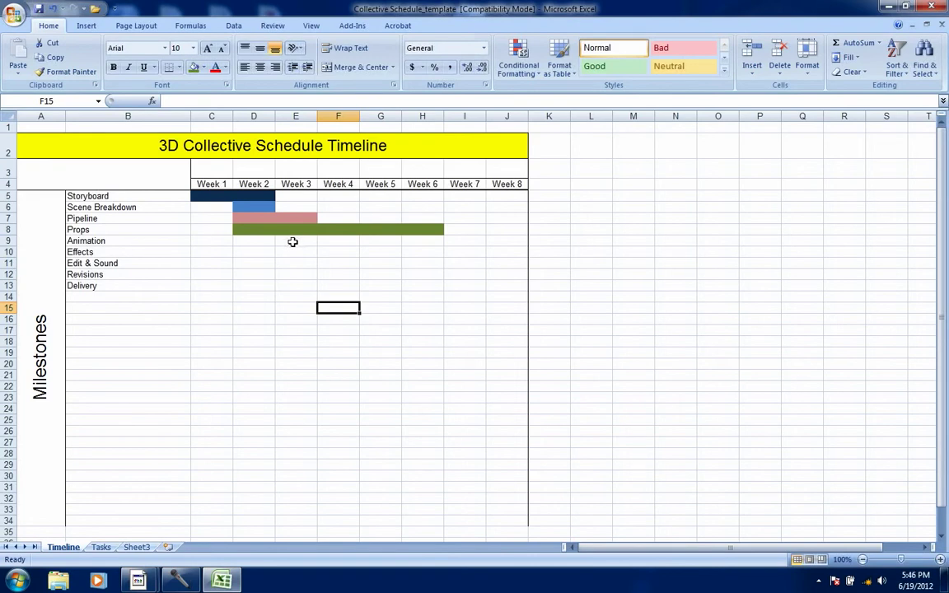
Fill the Animation row's cells from Week 3 through Week 7 with yellow
left_click_drag(292, 241, 474, 242)
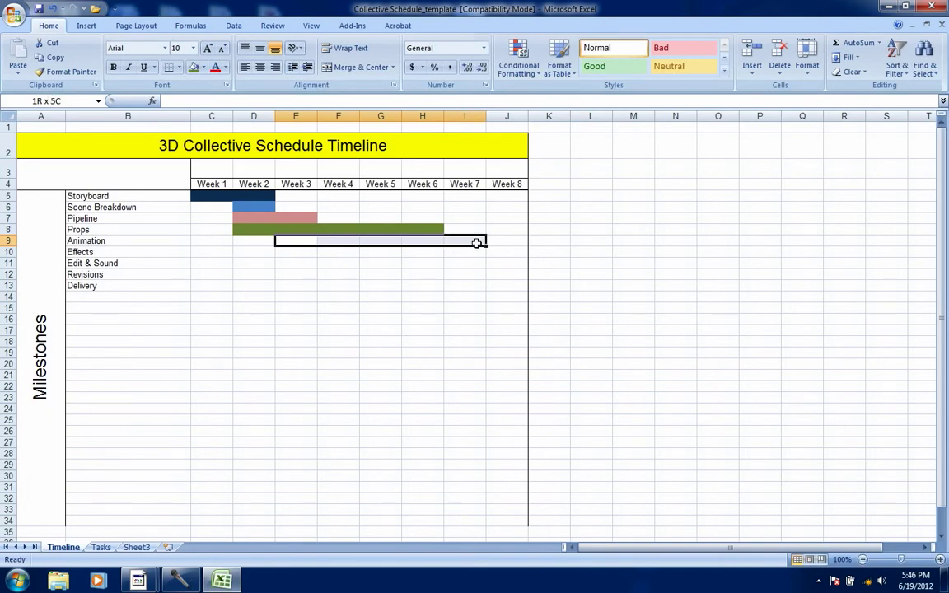
left_click_drag(476, 242, 481, 244)
left_click(206, 69)
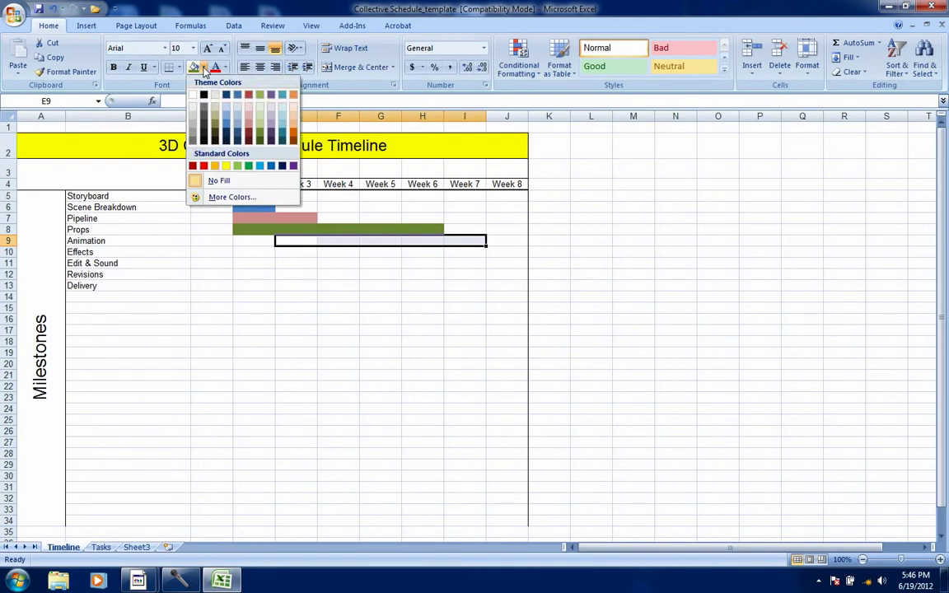
left_click(227, 166)
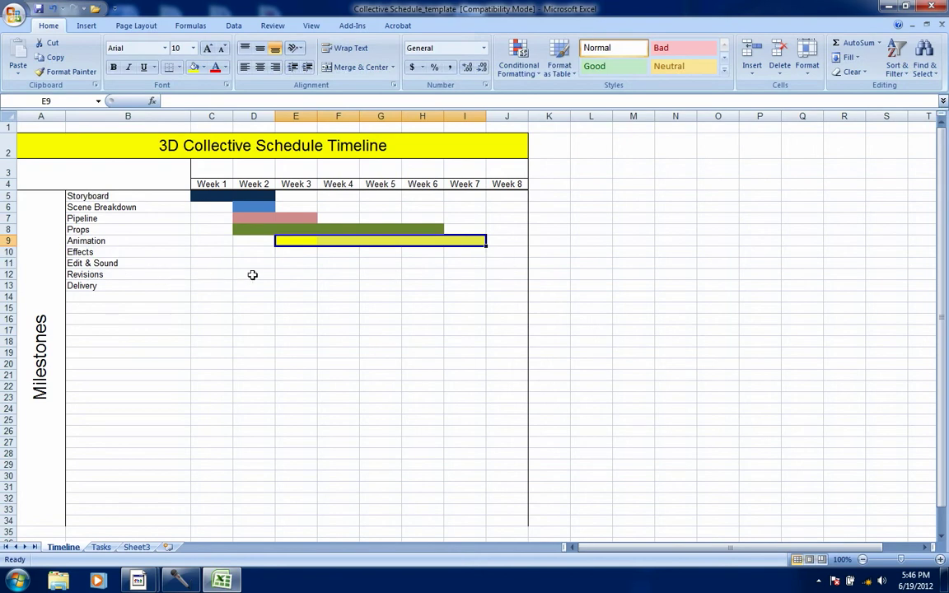
Fill the Revisions row's Week 8 cell with red
left_click(498, 275)
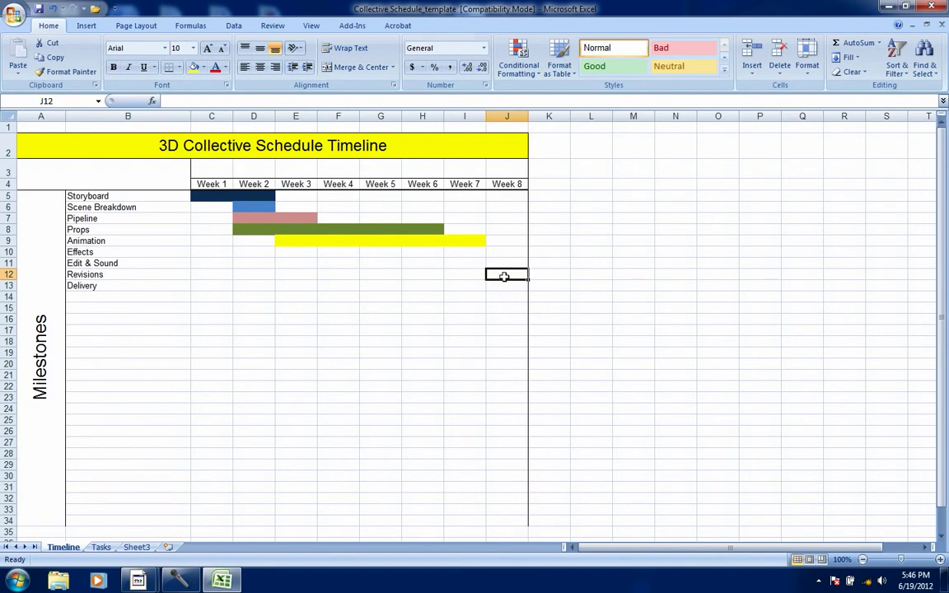
left_click(203, 67)
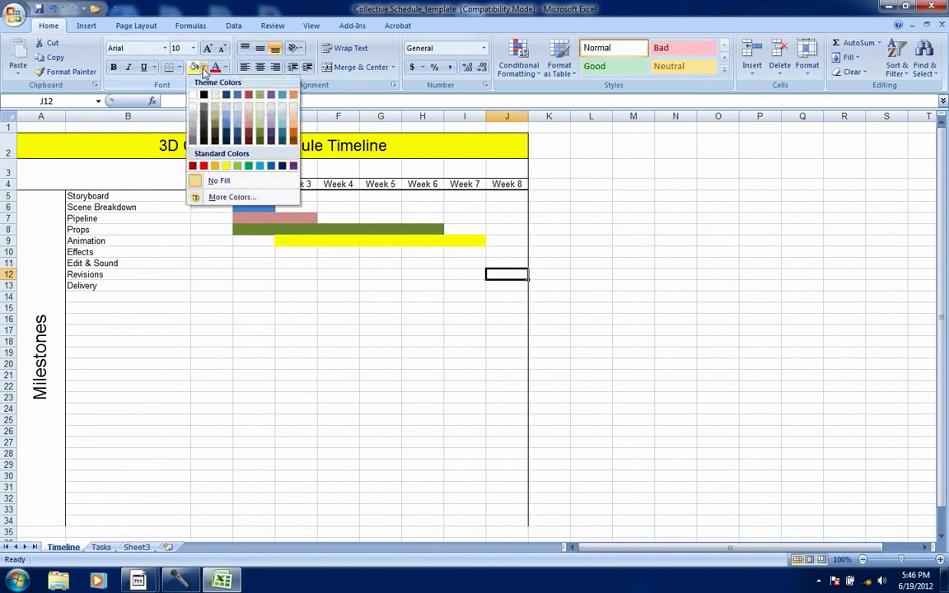
left_click(192, 166)
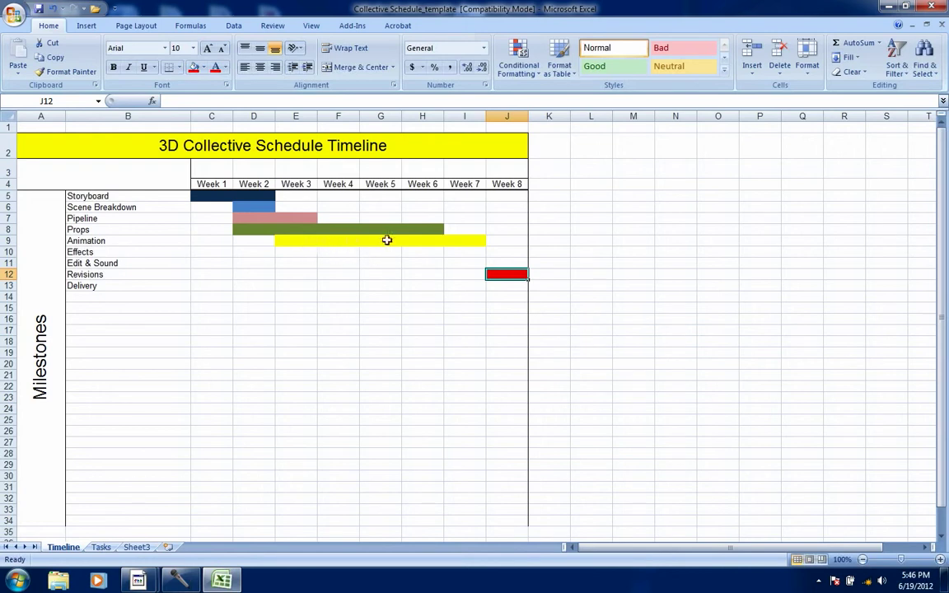
Fill the Effects row's cells from Week 4 through Week 7 with orange
left_click_drag(347, 252, 456, 251)
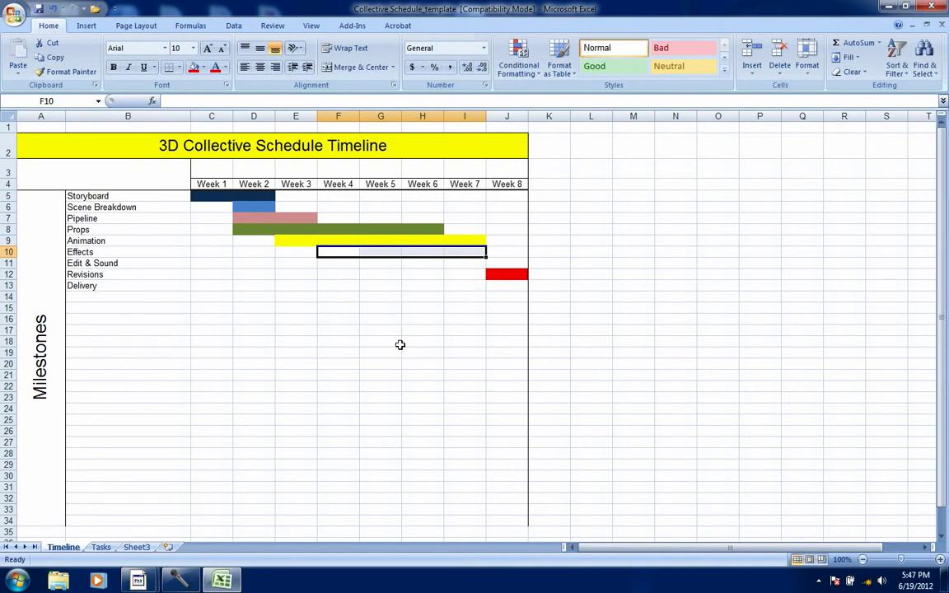
left_click(205, 69)
left_click(216, 167)
left_click(338, 331)
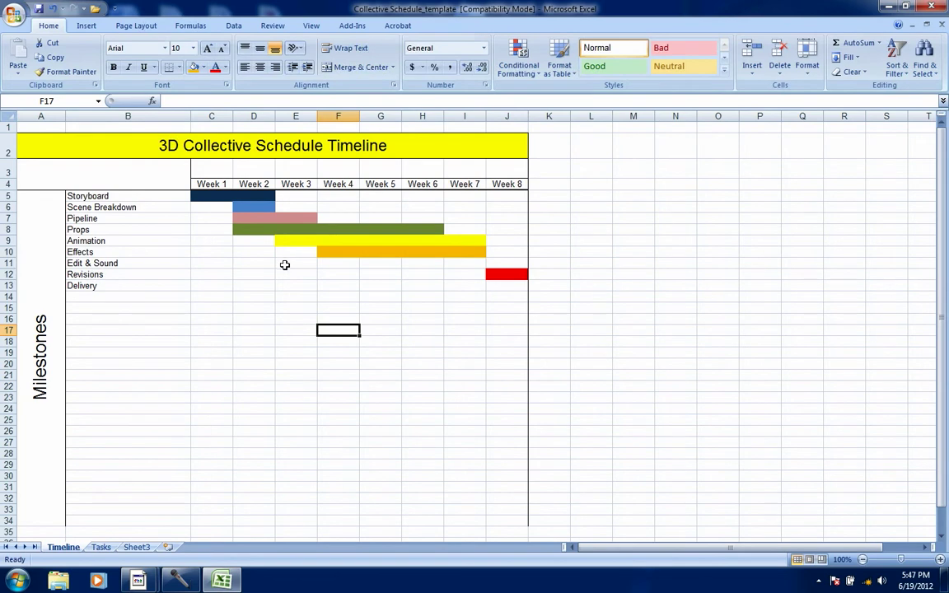
Fill the Edit & Sound row's cells from Week 3 through Week 8 with light blue
left_click_drag(283, 264, 509, 268)
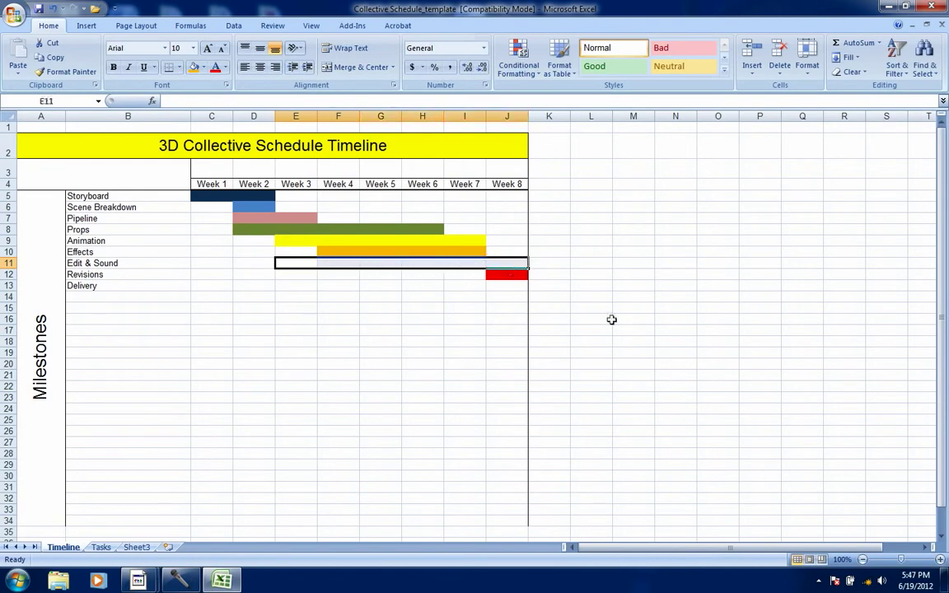
left_click(203, 67)
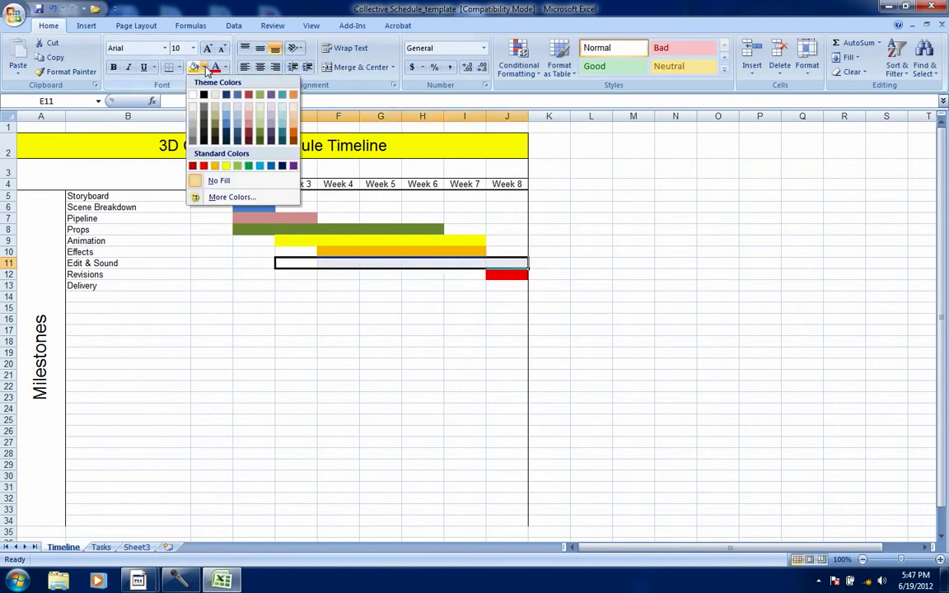
left_click(260, 165)
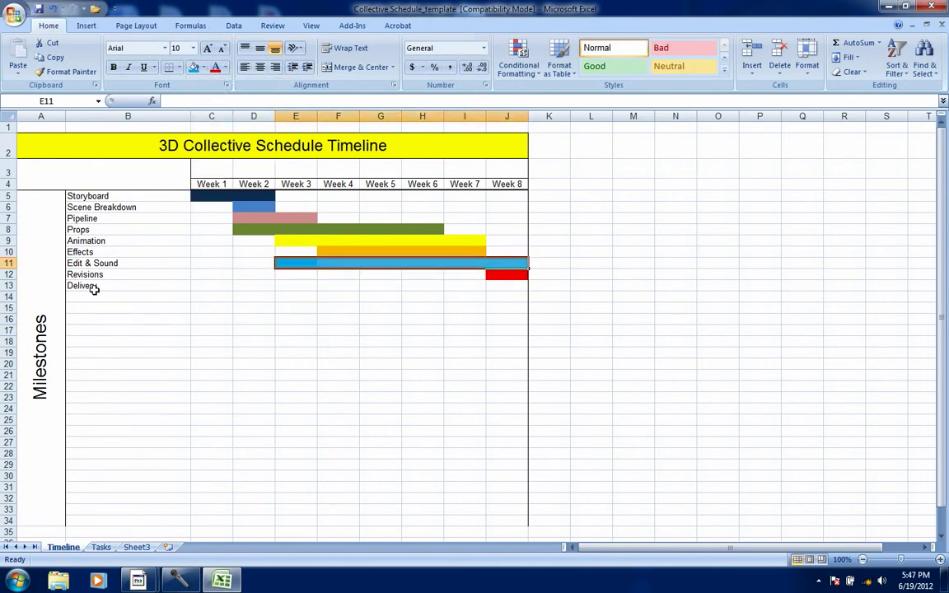
Fill the Delivery row's Week 8 cell with green
left_click(509, 286)
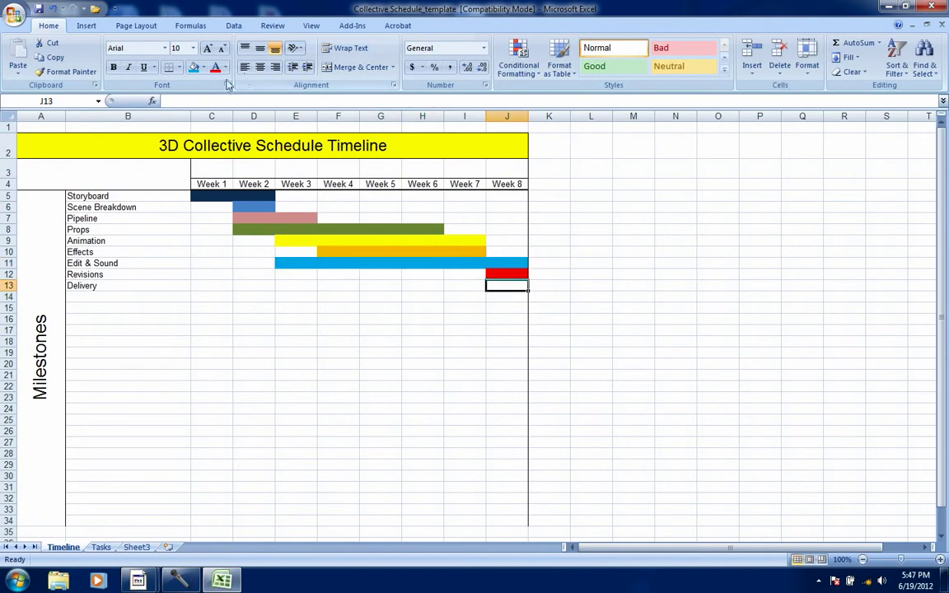
left_click(204, 68)
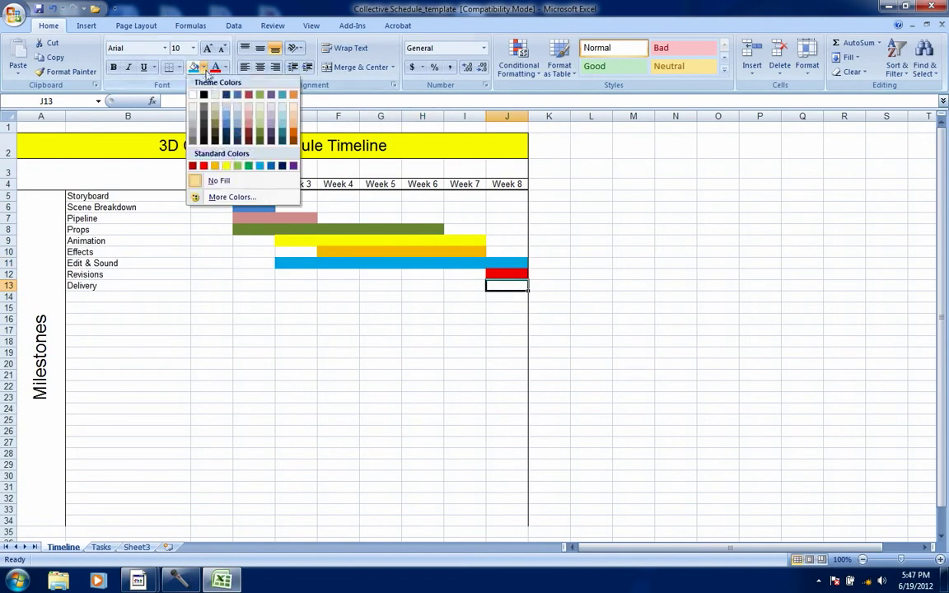
left_click(249, 166)
left_click(338, 341)
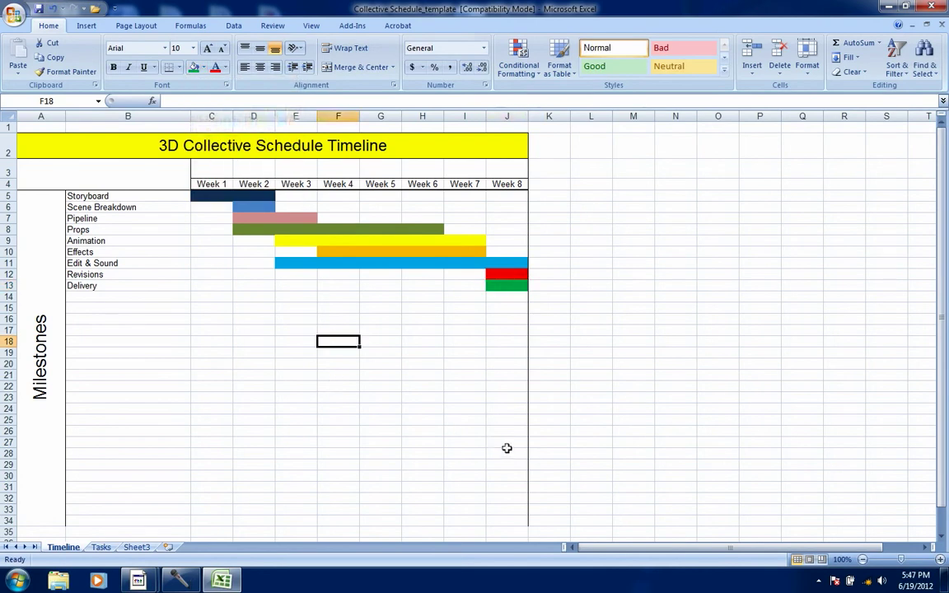